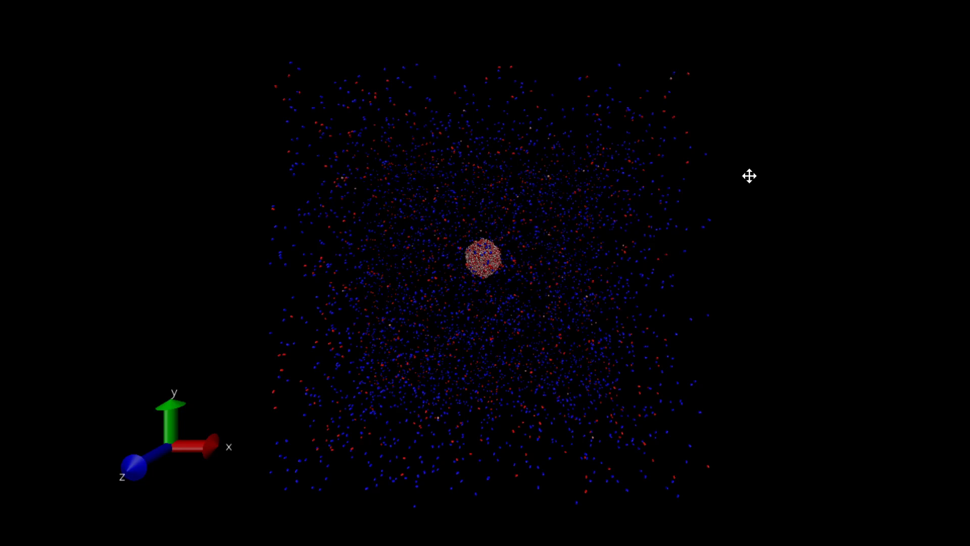
Tilt the gas box view slightly to look toward the central droplet.
drag(781, 206, 769, 210)
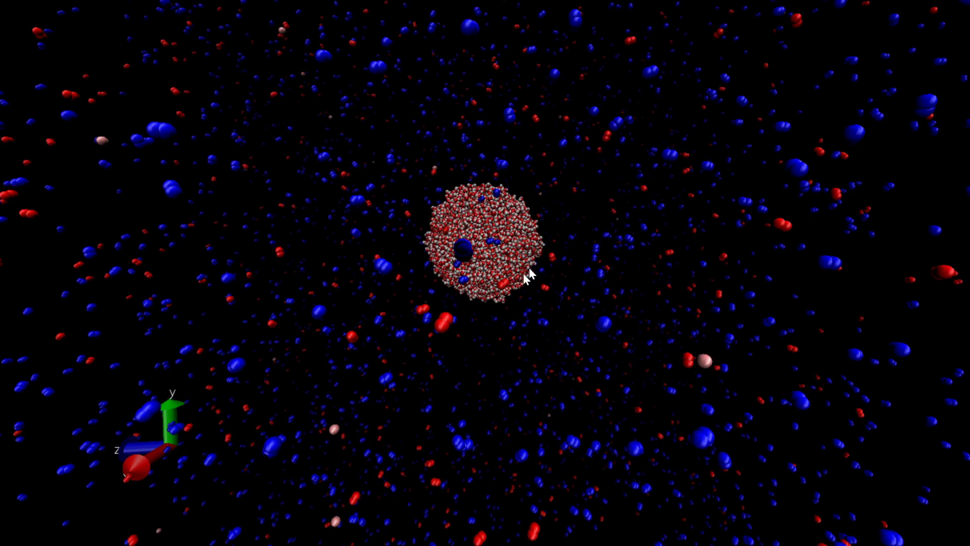
scroll(469, 276, down, 3)
scroll(470, 276, down, 3)
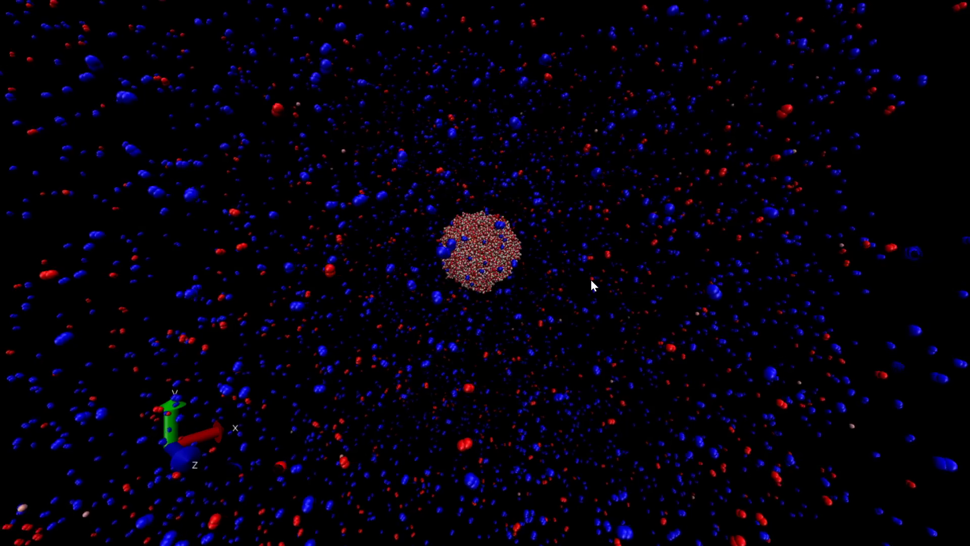
scroll(590, 285, down, 5)
Turn the box around its vertical axis, then shift the droplet view downward.
mouse_move(596, 279)
mouse_down()
mouse_move(499, 278)
mouse_move(529, 284)
mouse_up()
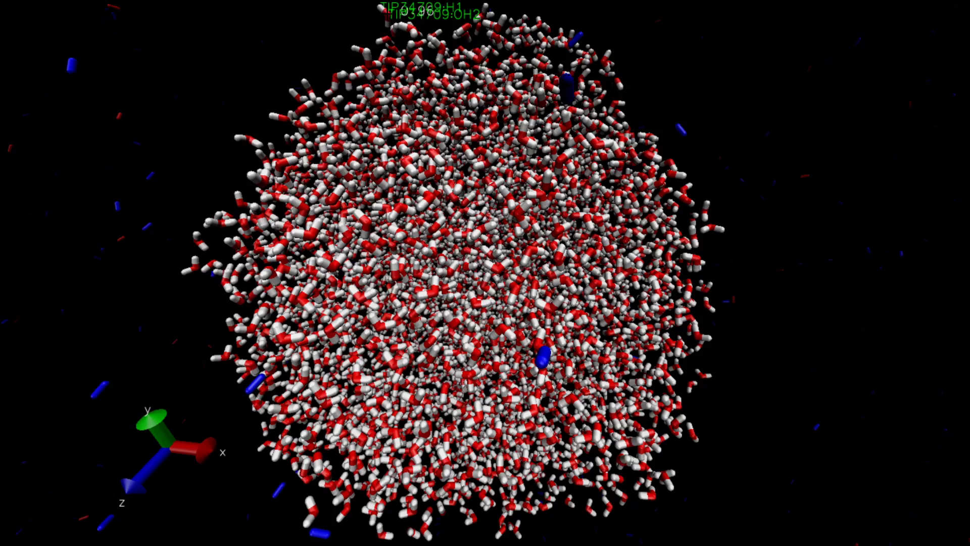
scroll(526, 18, up, 3)
scroll(525, 18, up, 3)
scroll(525, 17, up, 2)
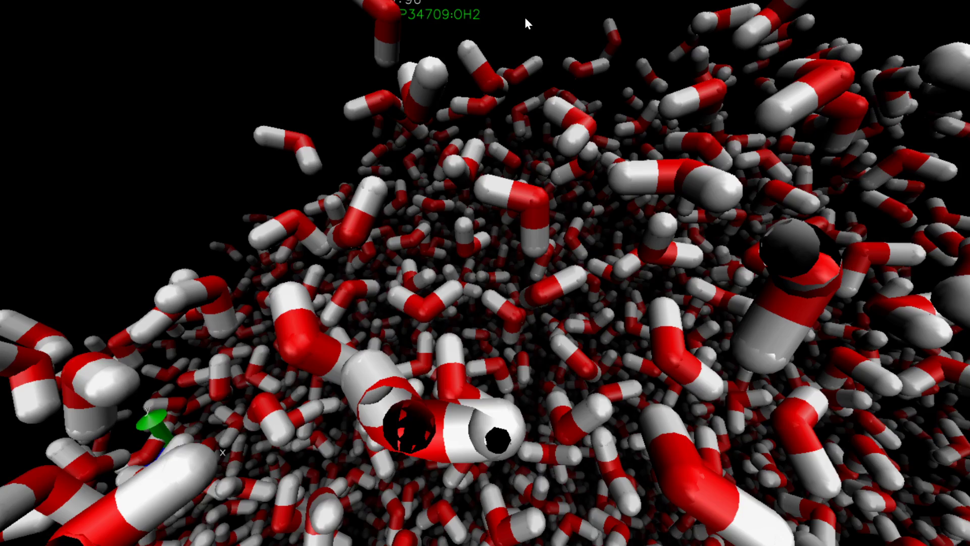
scroll(526, 18, down, 3)
key(t)
drag(539, 30, 537, 51)
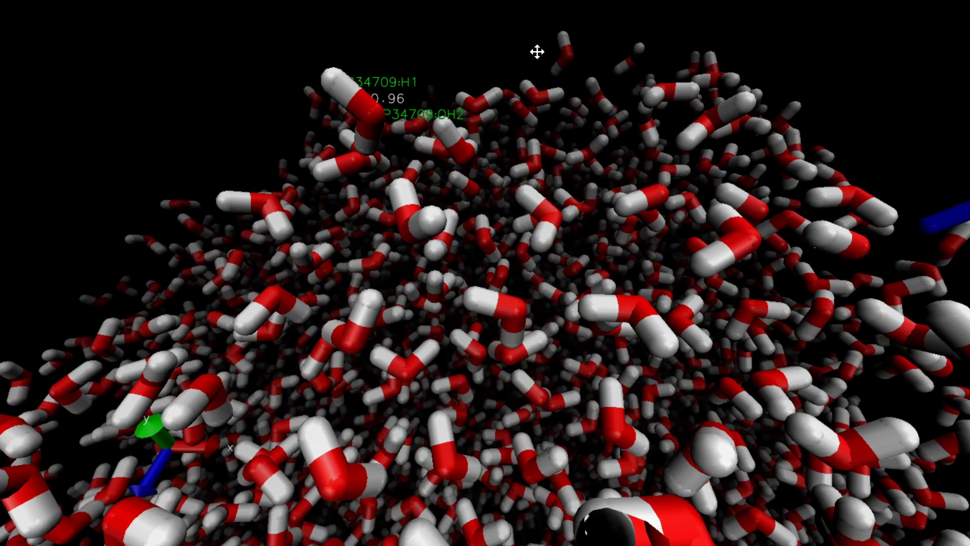
scroll(523, 114, down, 3)
scroll(506, 158, down, 2)
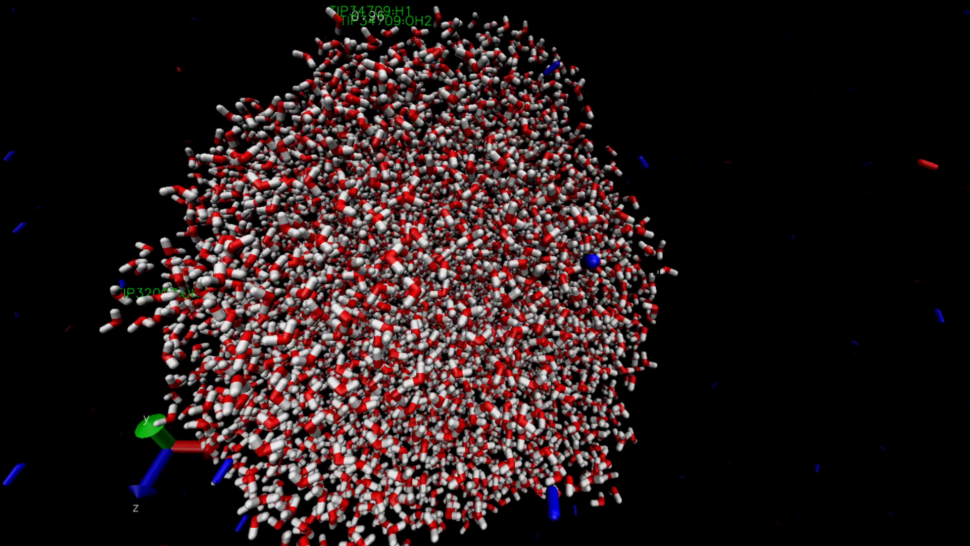
Pick TIP31611:H2 to measure its distance from the labelled left atom.
click(659, 271)
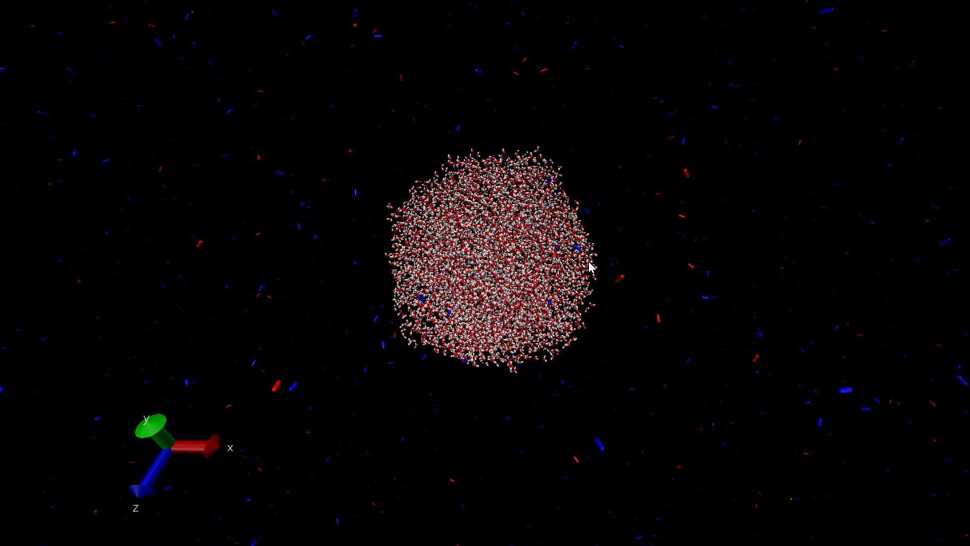
scroll(439, 270, down, 2)
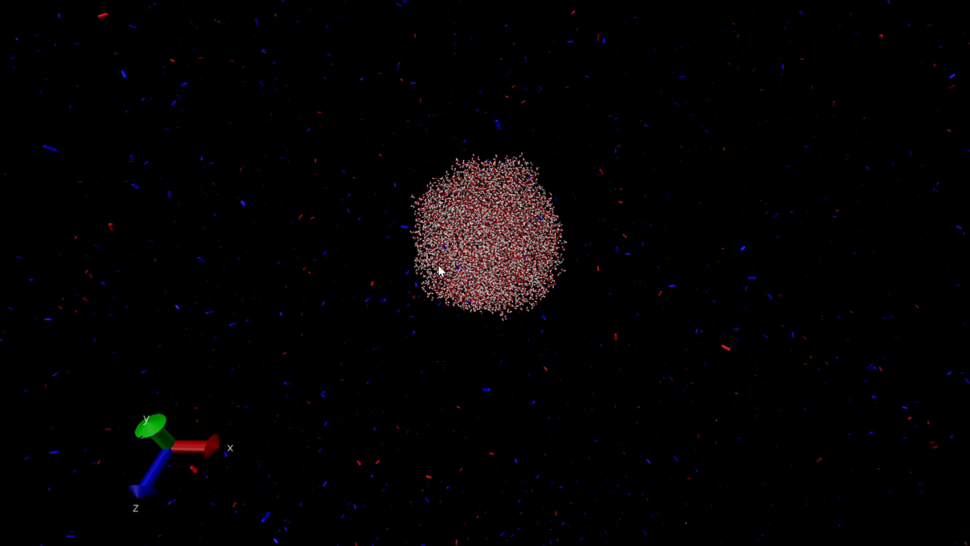
scroll(481, 265, down, 1)
scroll(444, 225, down, 1)
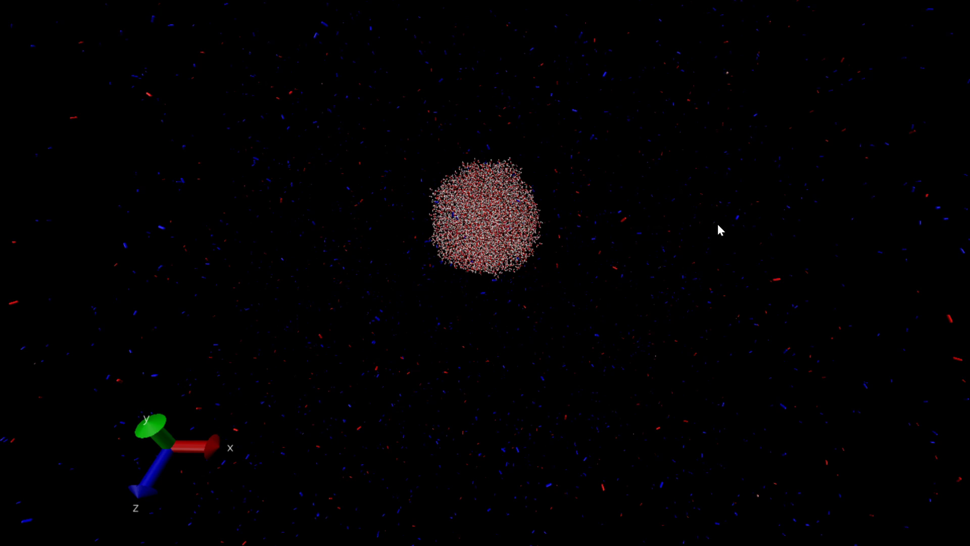
scroll(718, 226, down, 2)
scroll(718, 226, down, 1)
scroll(710, 225, down, 1)
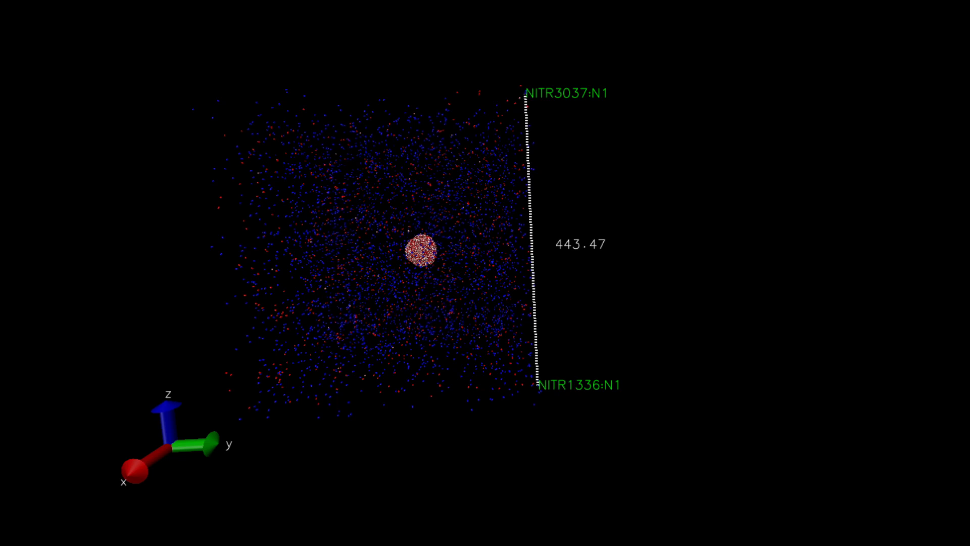
scroll(526, 326, down, 3)
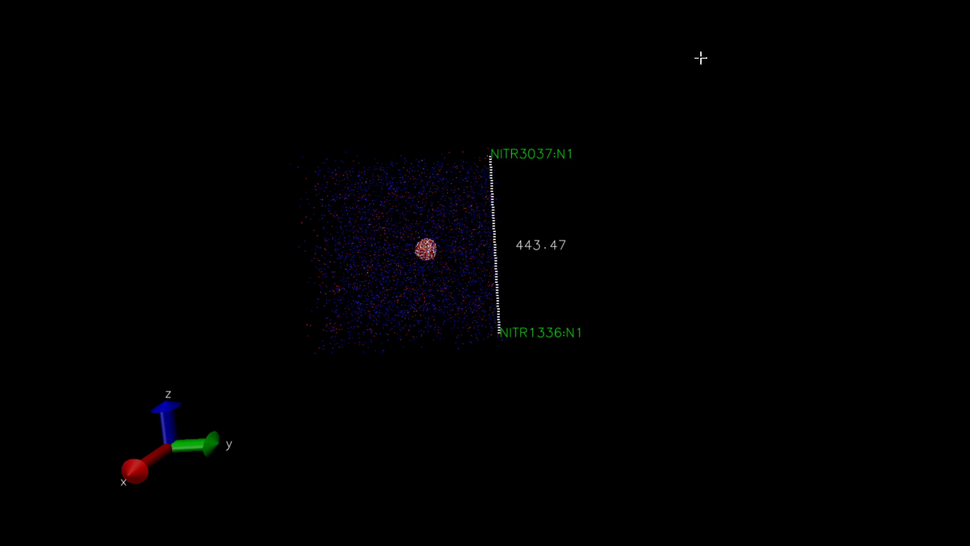
Shift the box scene lower and to the left.
key(t)
drag(594, 260, 603, 275)
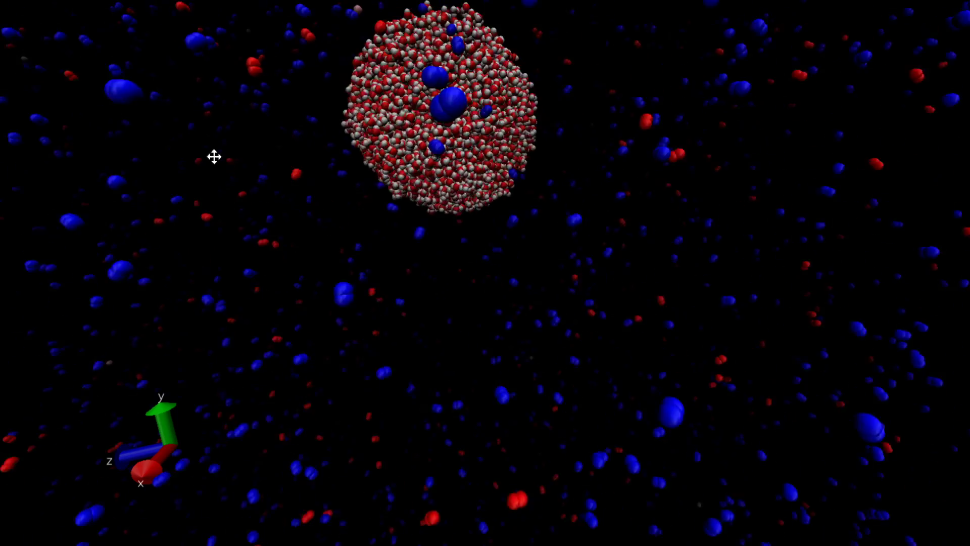
scroll(212, 156, down, 2)
scroll(183, 177, down, 2)
scroll(133, 197, down, 2)
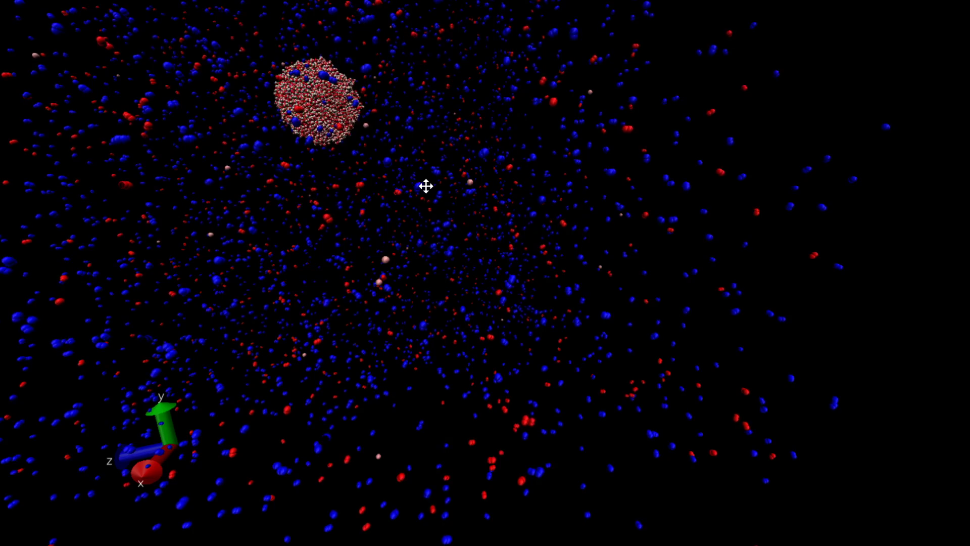
scroll(455, 176, down, 2)
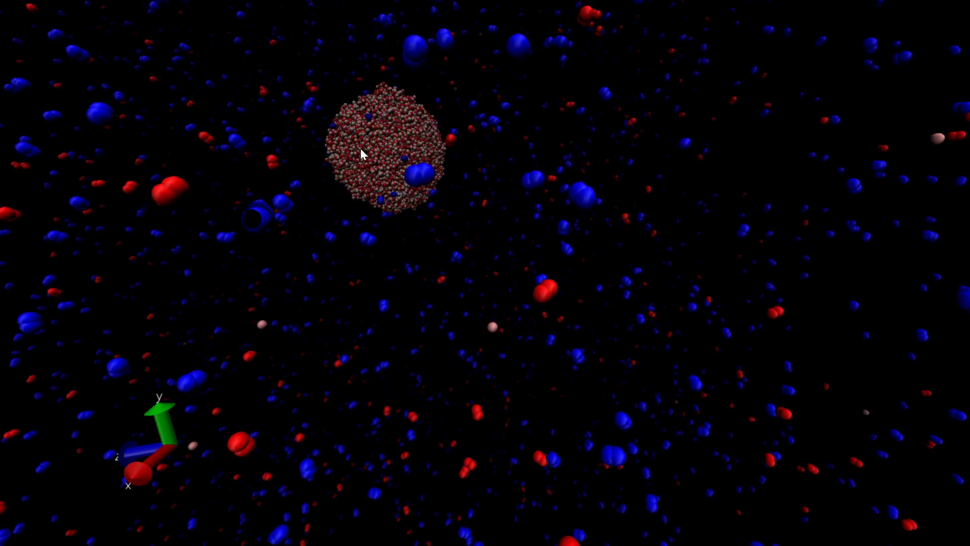
Move the gas box scene downward using translate mode.
key(t)
drag(383, 141, 392, 163)
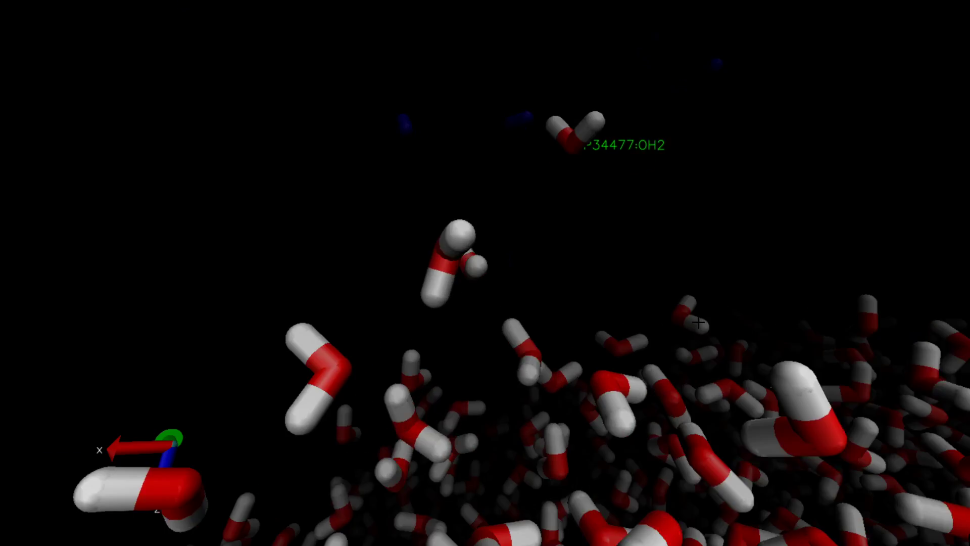
Rotate and shift the scene to keep the evaporating 34477:OH2 molecule centred.
drag(698, 322, 662, 292)
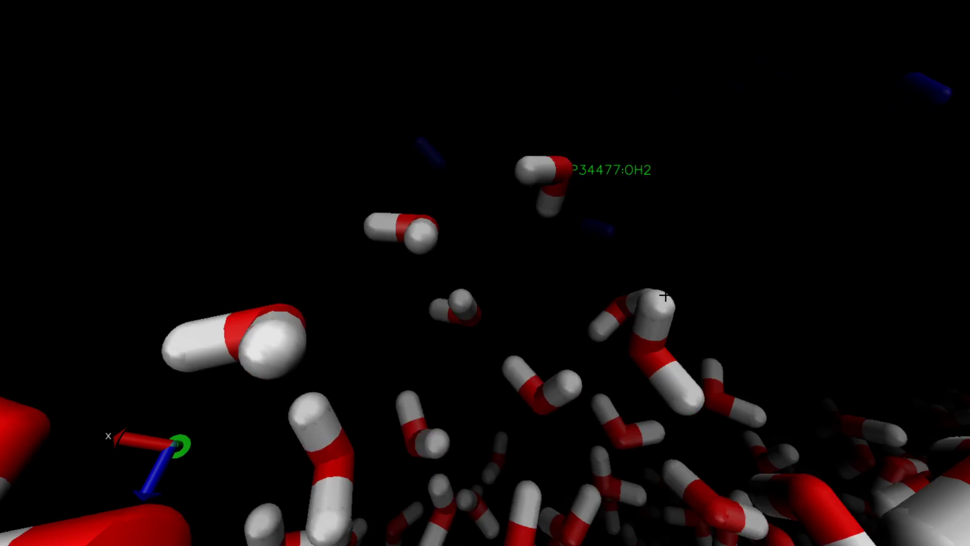
key(t)
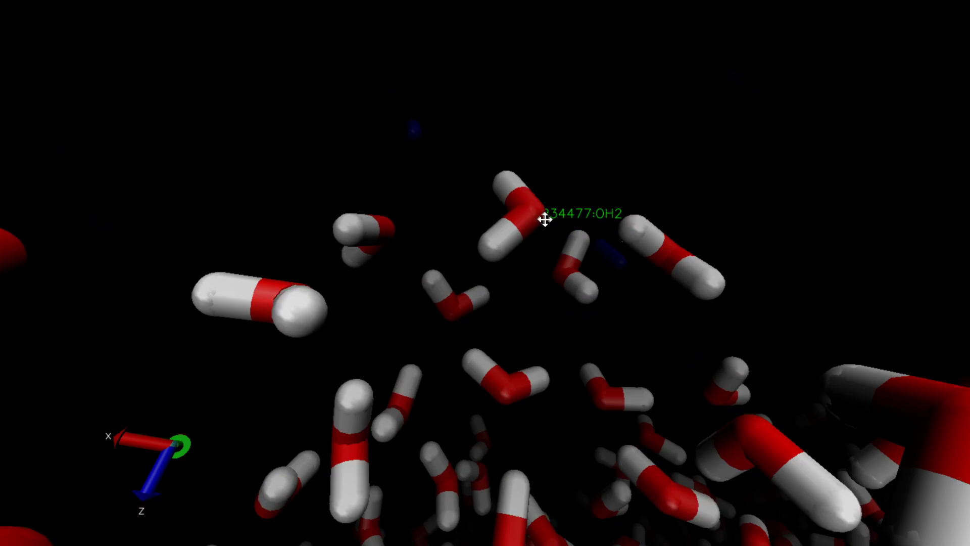
drag(638, 246, 622, 276)
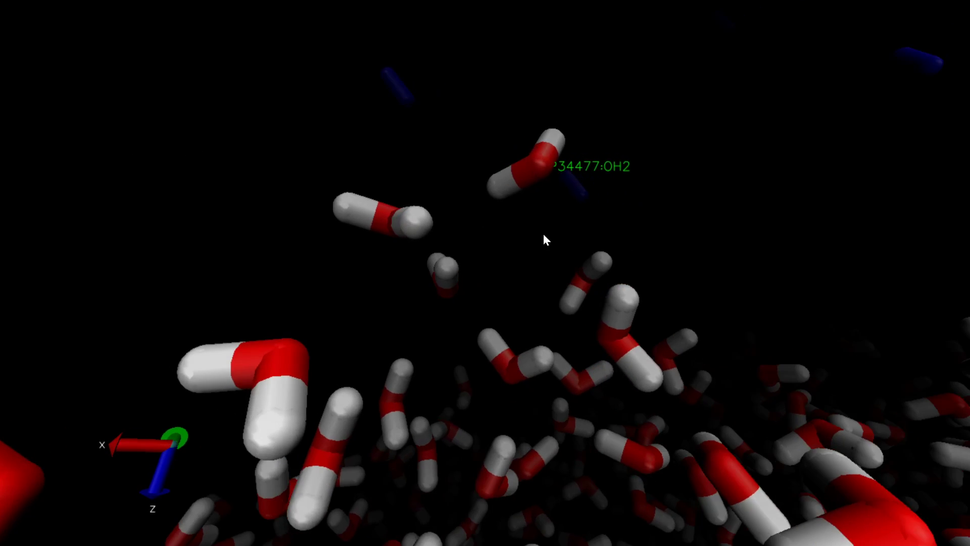
Rotate toward the second water molecule after entering atom-picking mode.
drag(512, 237, 547, 248)
key(1)
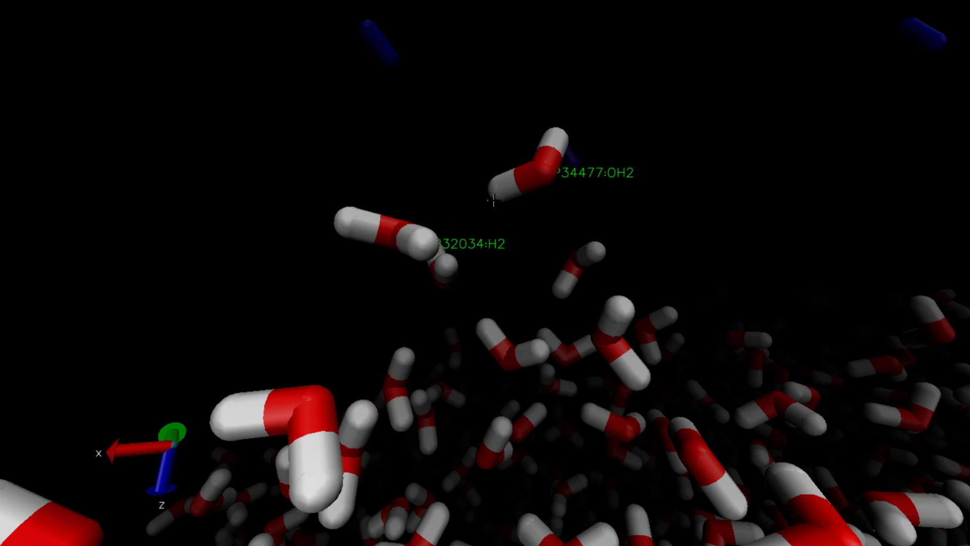
drag(547, 248, 543, 278)
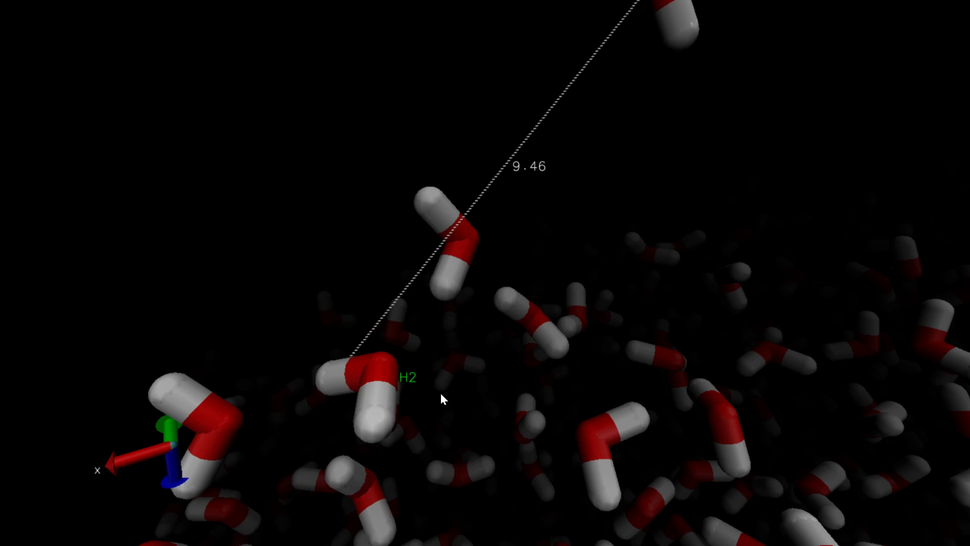
Rotate and translate around the droplet surface while the distance updates to 9.98.
mouse_move(441, 393)
mouse_down()
mouse_move(418, 369)
mouse_move(396, 375)
mouse_move(396, 363)
mouse_up()
key(2)
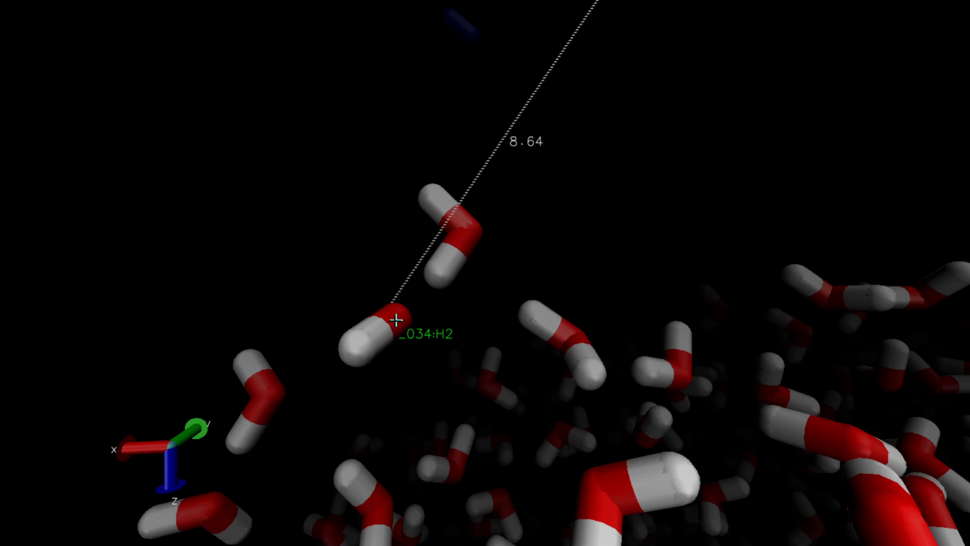
mouse_move(406, 304)
mouse_down()
mouse_move(369, 346)
mouse_move(406, 313)
mouse_up()
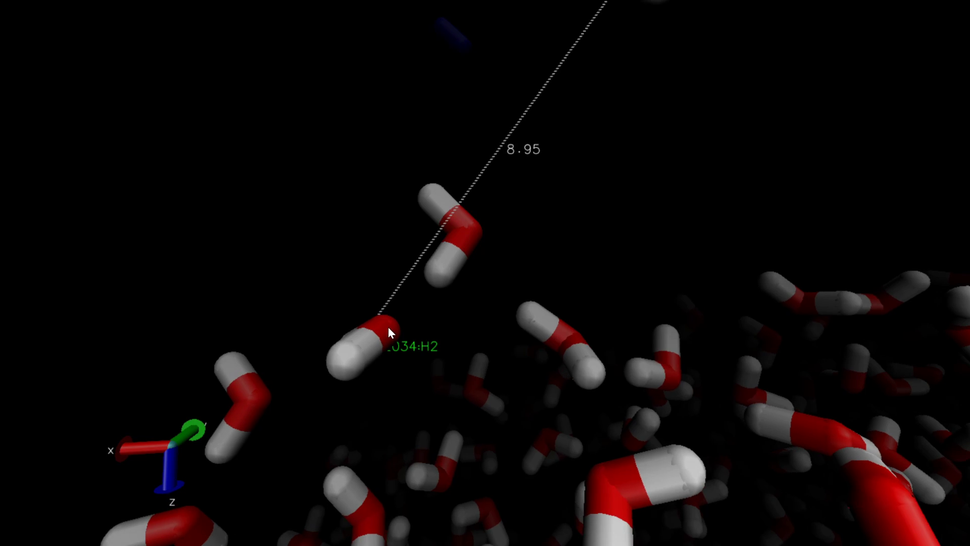
key(t)
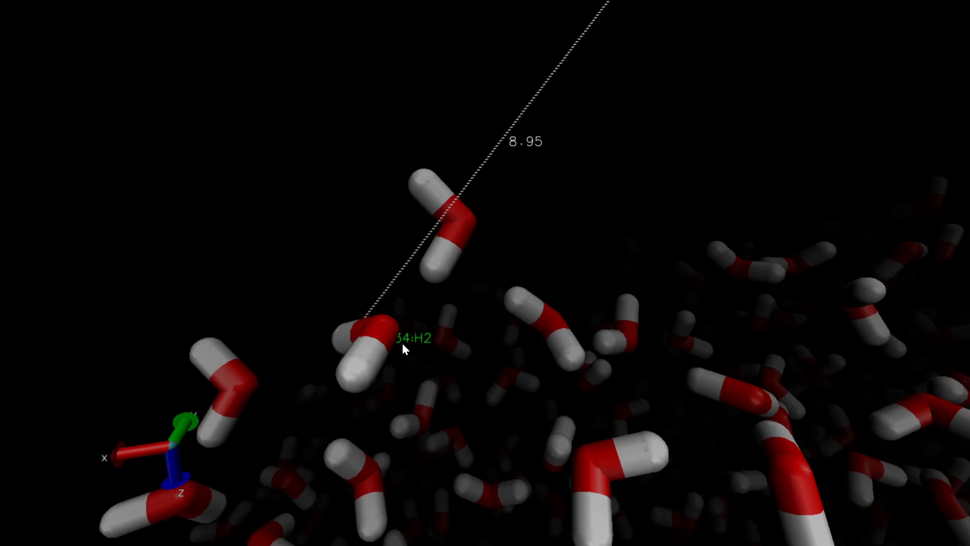
key(2)
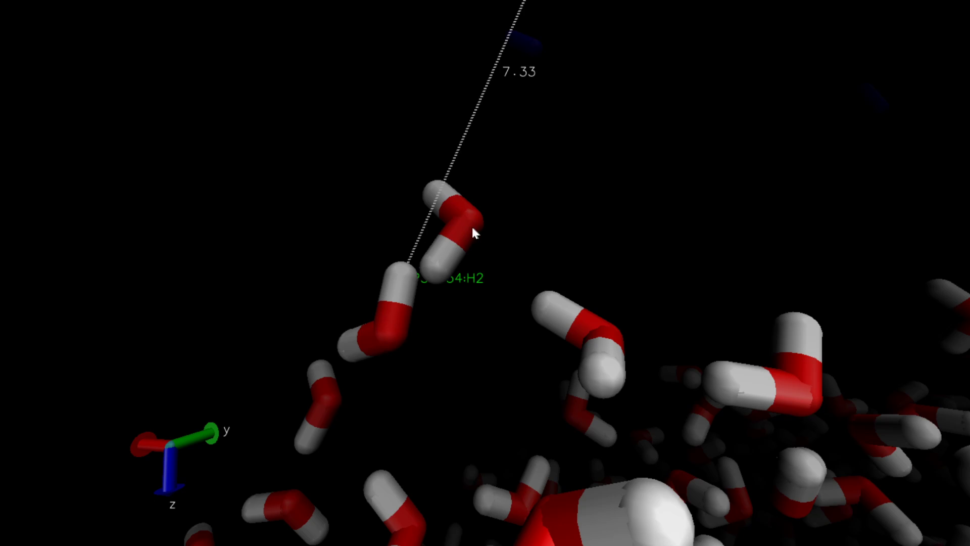
scroll(152, 256, down, 2)
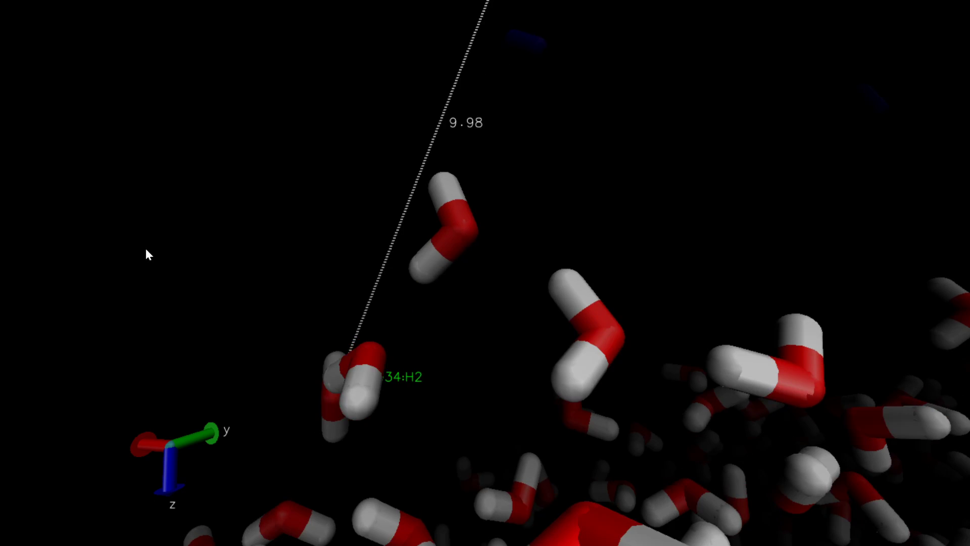
scroll(536, 368, down, 2)
scroll(524, 363, down, 2)
scroll(522, 374, down, 3)
scroll(522, 374, down, 1)
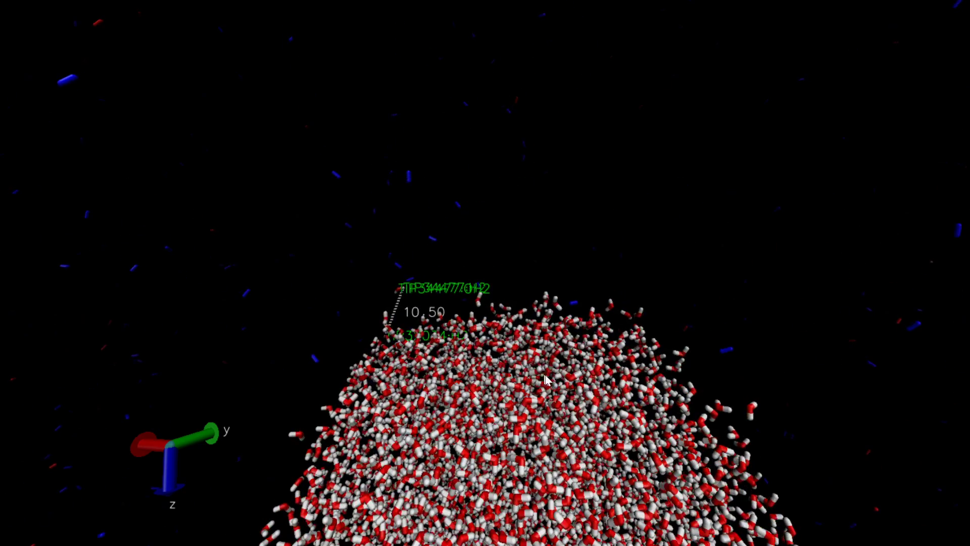
Rotate the zoomed-out droplet to view another side.
drag(525, 370, 611, 432)
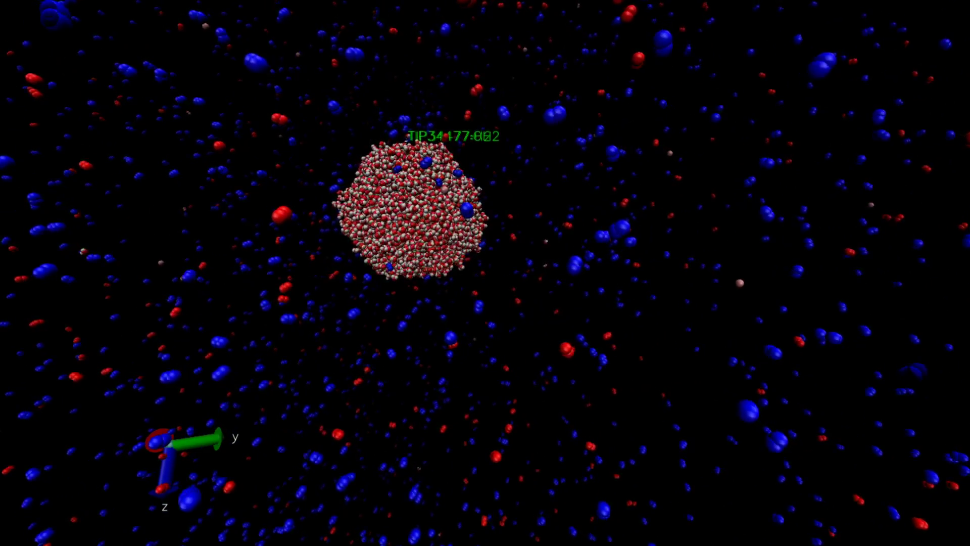
scroll(639, 257, up, 5)
scroll(640, 257, up, 3)
Rotate the box to bring the labelled droplet back into a face-on view.
mouse_move(690, 271)
mouse_down()
mouse_move(671, 289)
mouse_move(668, 315)
mouse_move(635, 294)
mouse_up()
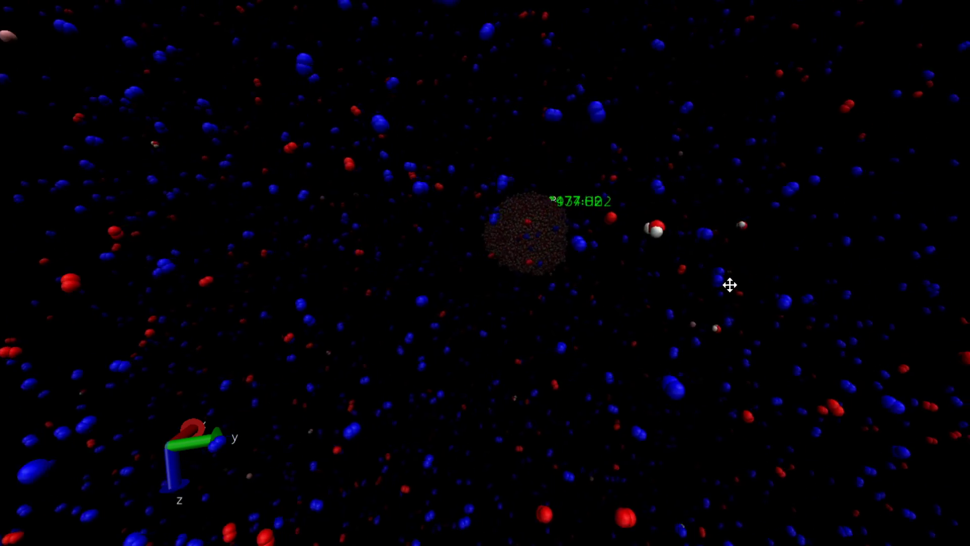
drag(741, 278, 713, 284)
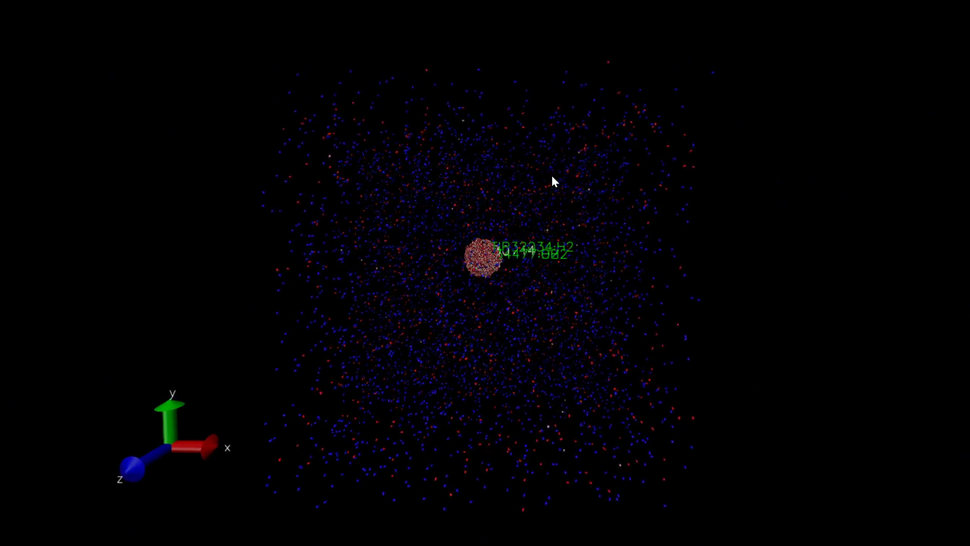
scroll(566, 187, up, 5)
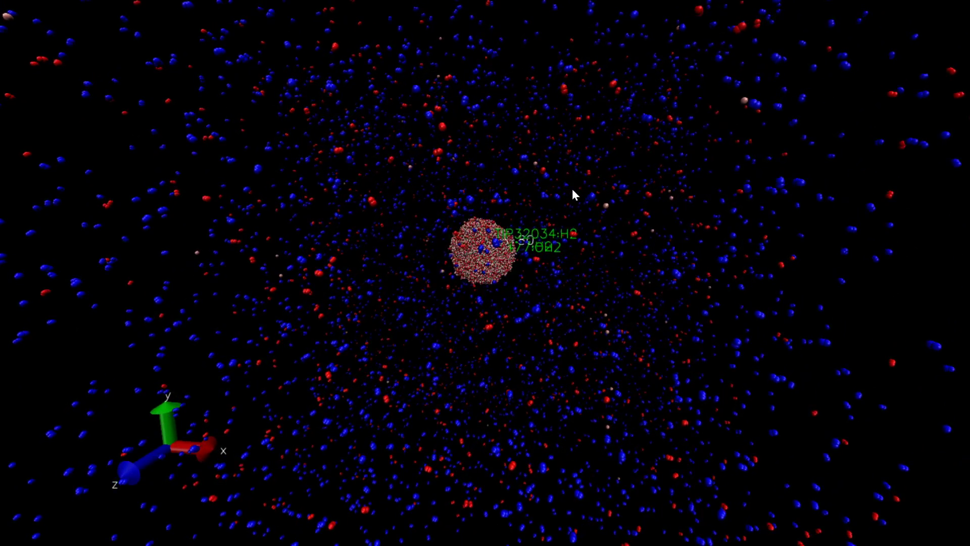